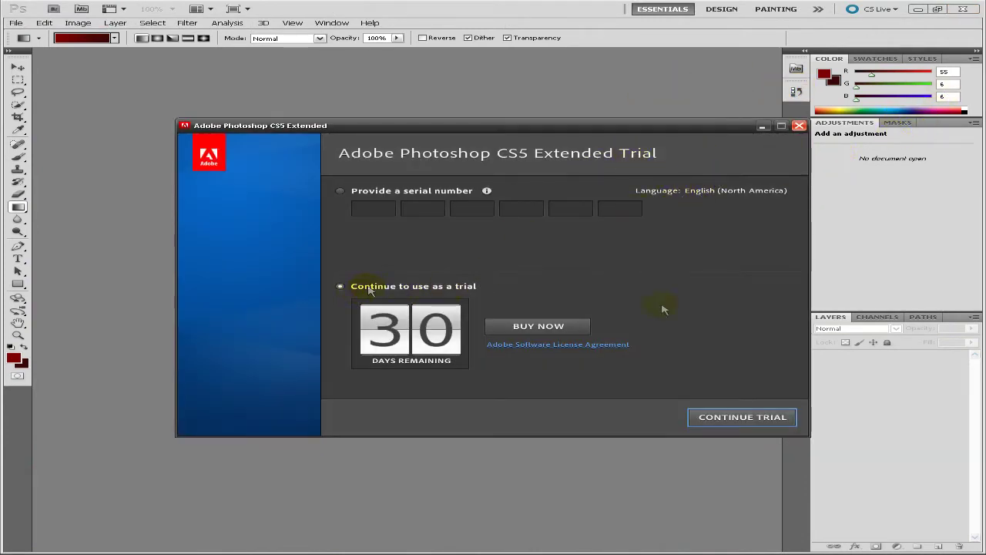
Step: Dismiss the startup prompt and continue using Photoshop as a trial
click(771, 419)
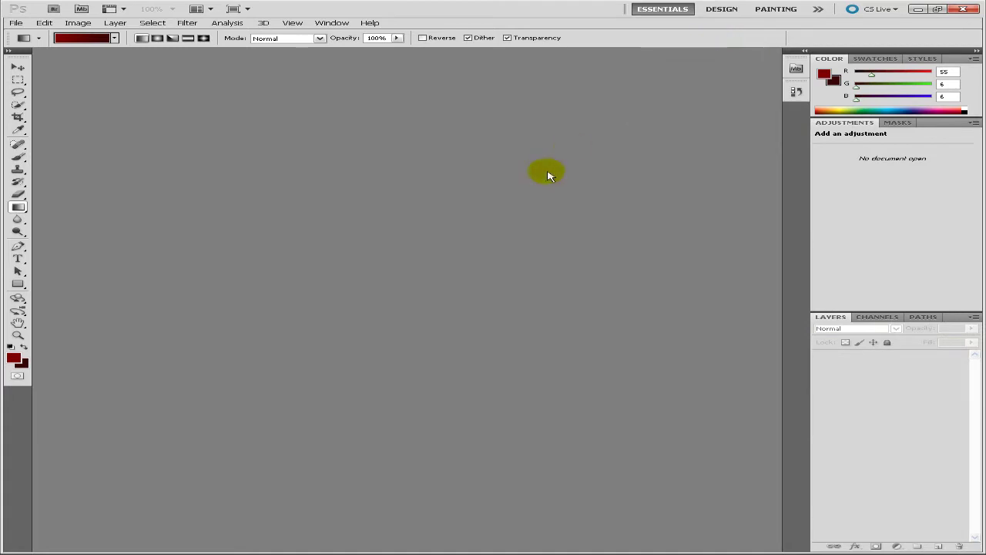
Step: Show the Swatches panel, then switch the workspace from Design to Painting
click(867, 59)
drag(847, 56, 821, 38)
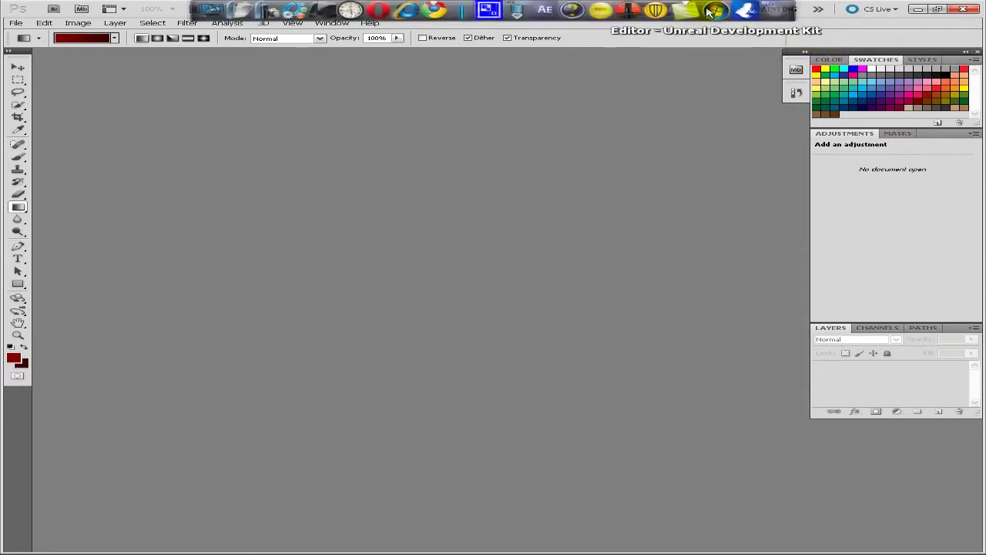
click(713, 10)
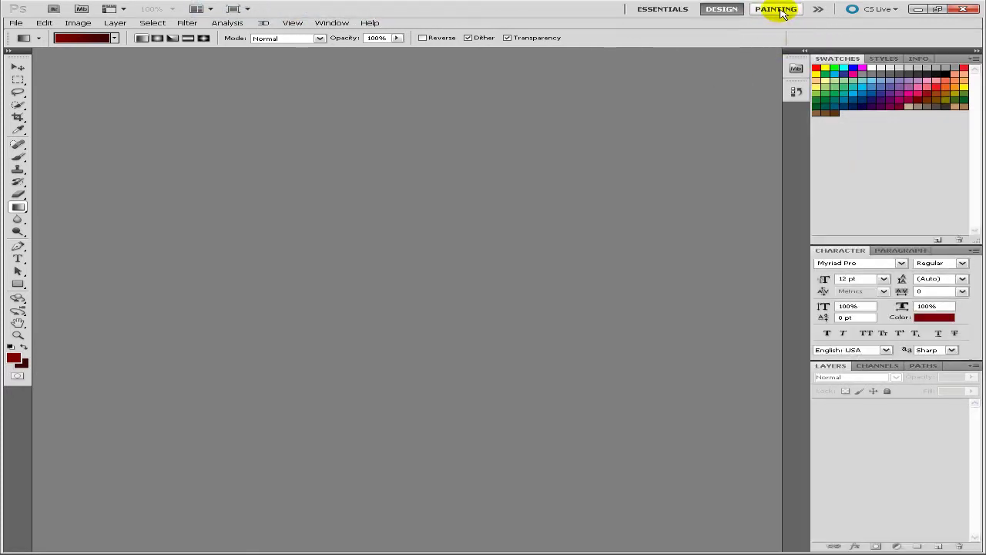
click(780, 11)
click(818, 9)
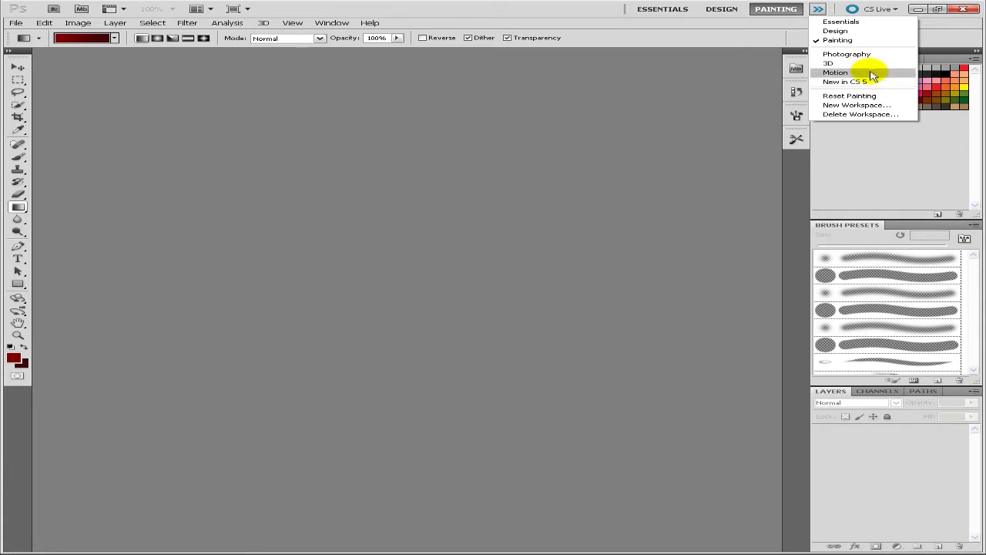
click(483, 209)
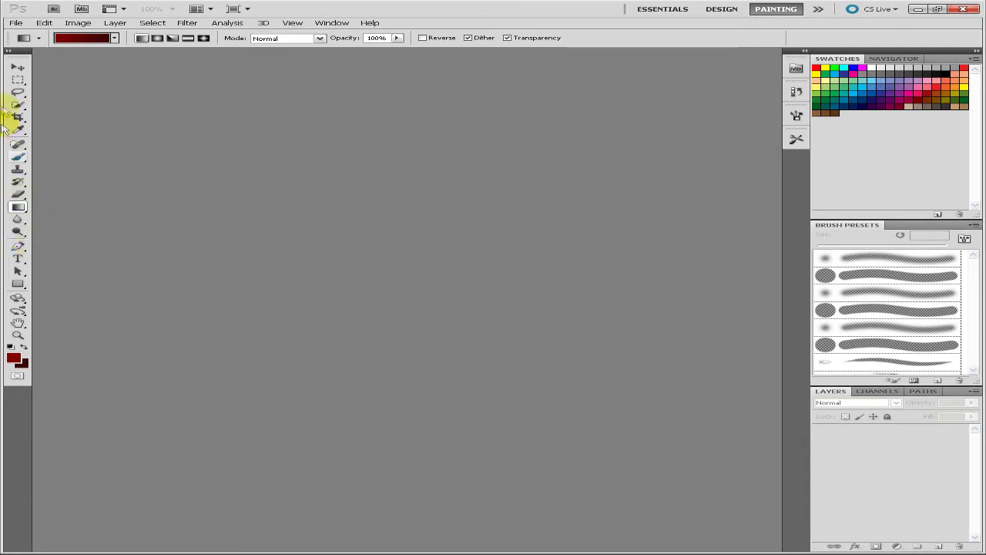
click(16, 25)
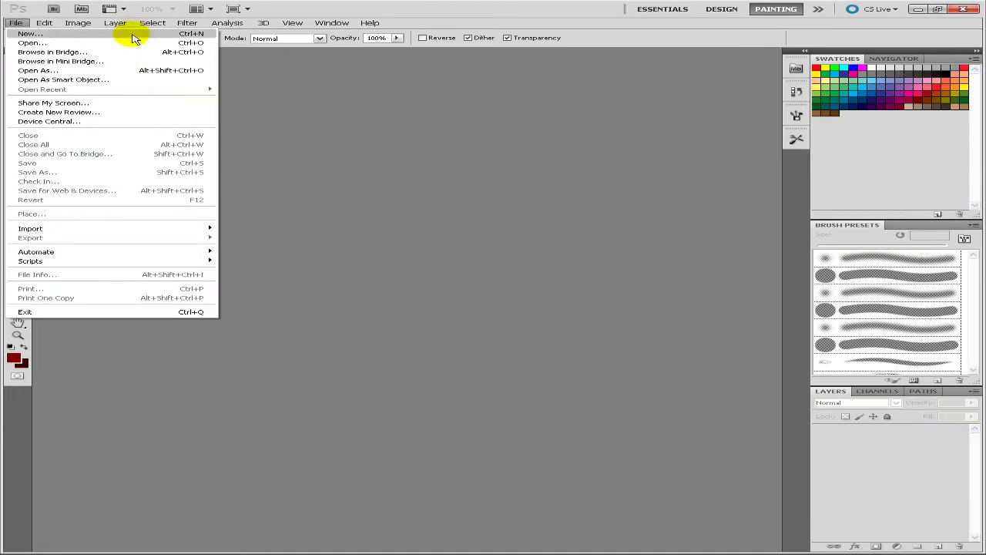
Step: Create Untitled-1 at Default Photoshop Size: 7 × 5 inches, 72 ppi, white background
click(126, 32)
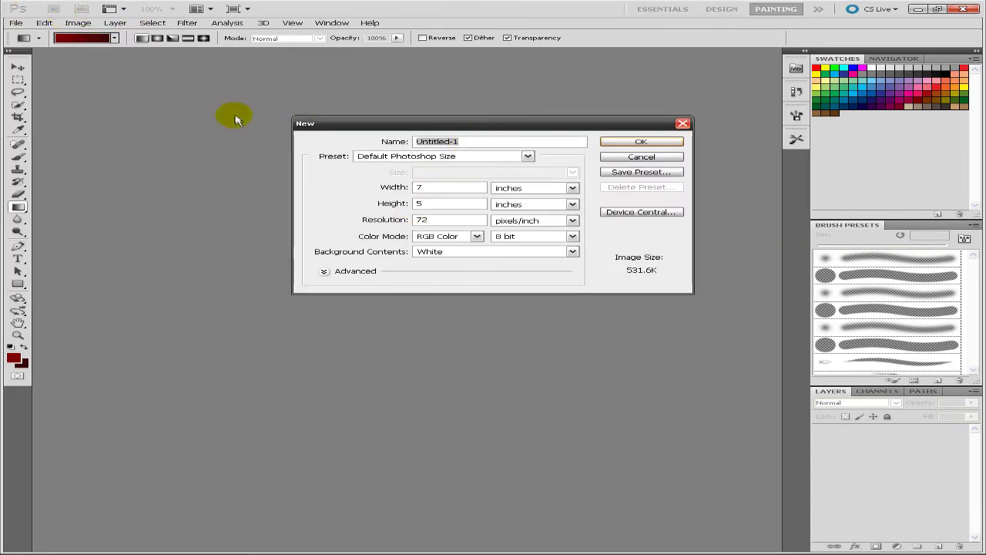
click(471, 157)
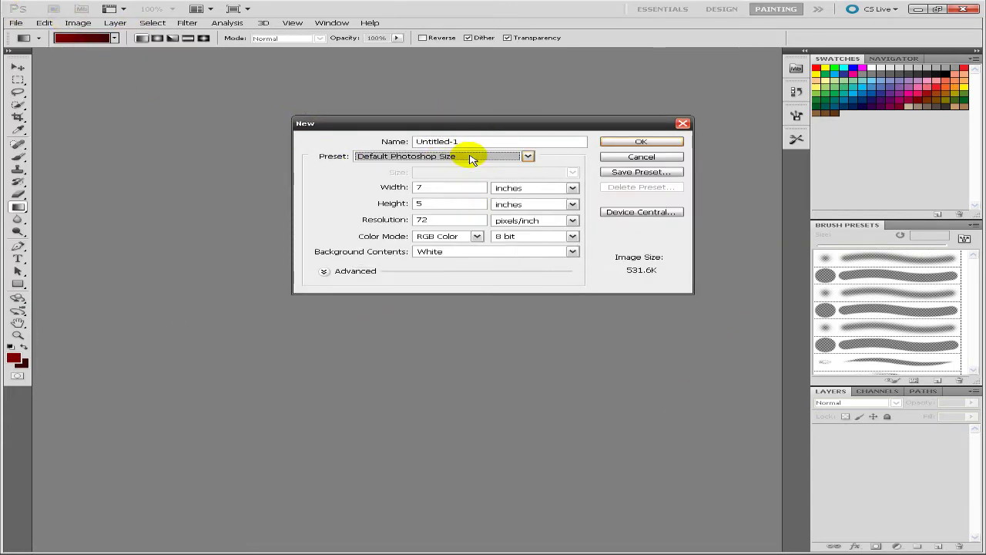
click(573, 188)
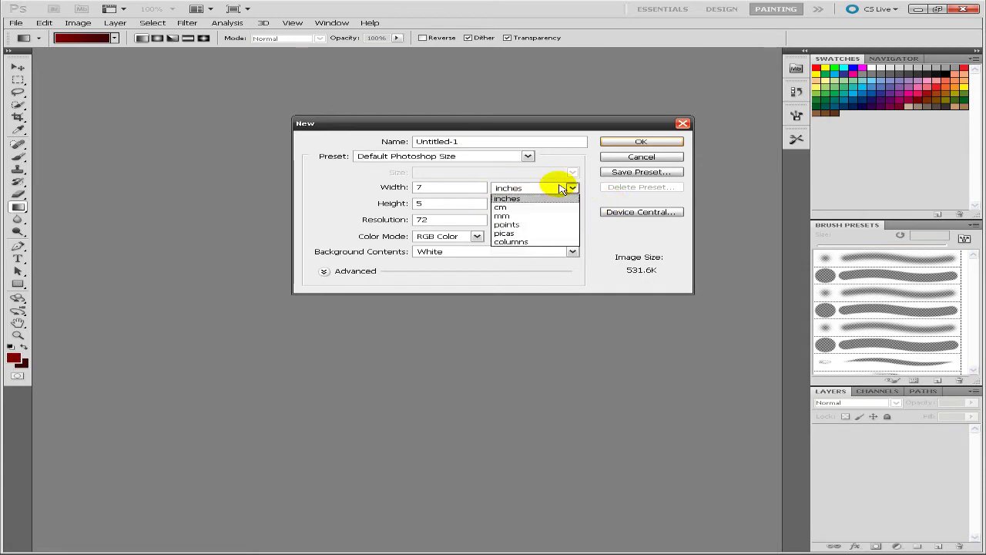
click(323, 272)
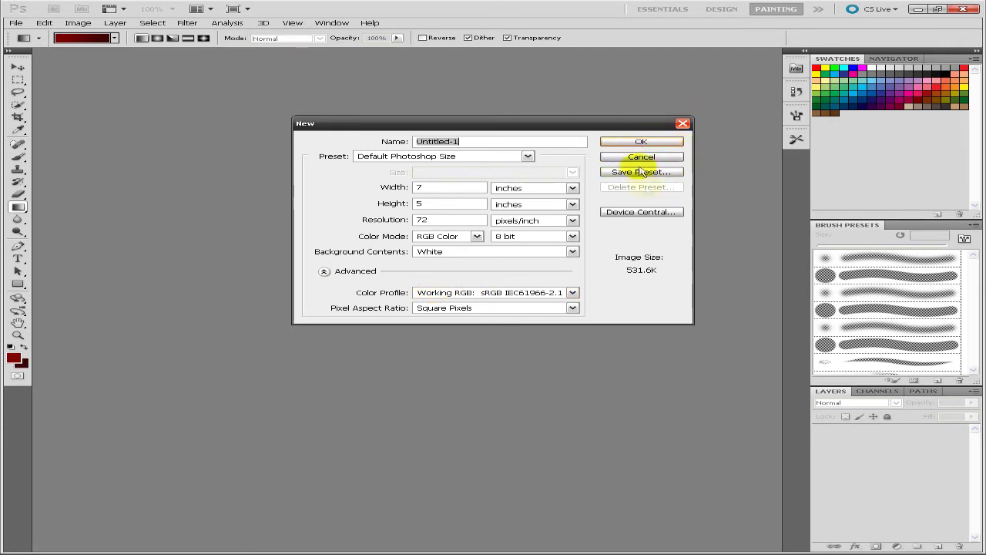
click(630, 143)
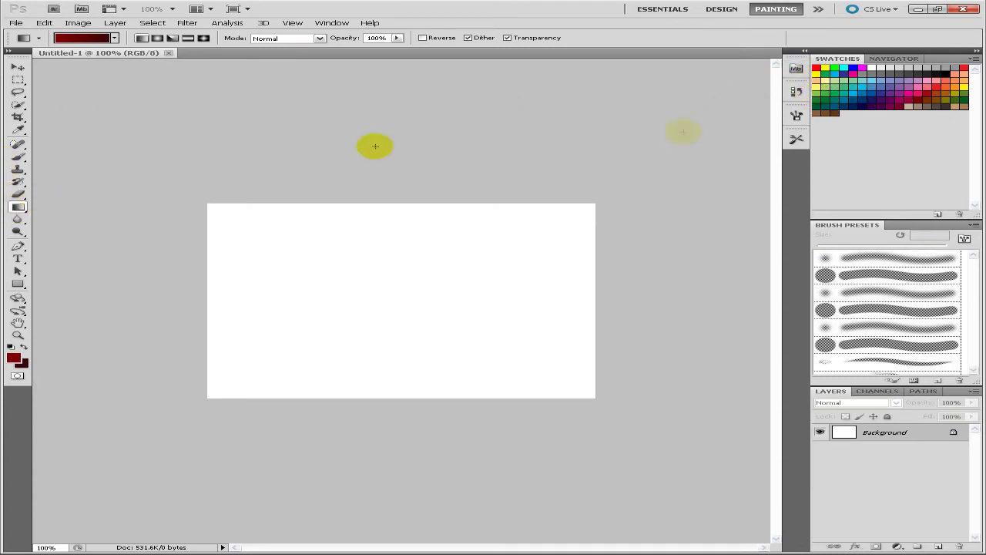
Step: Fill Untitled-1 with a linear gradient, dark red on the left to near-black on the right
click(886, 60)
click(834, 59)
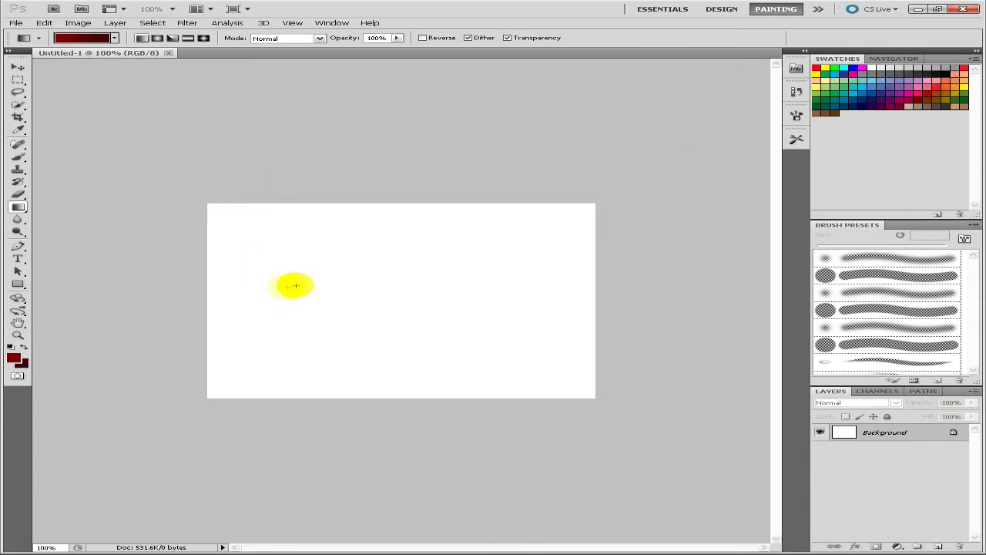
drag(223, 298, 587, 291)
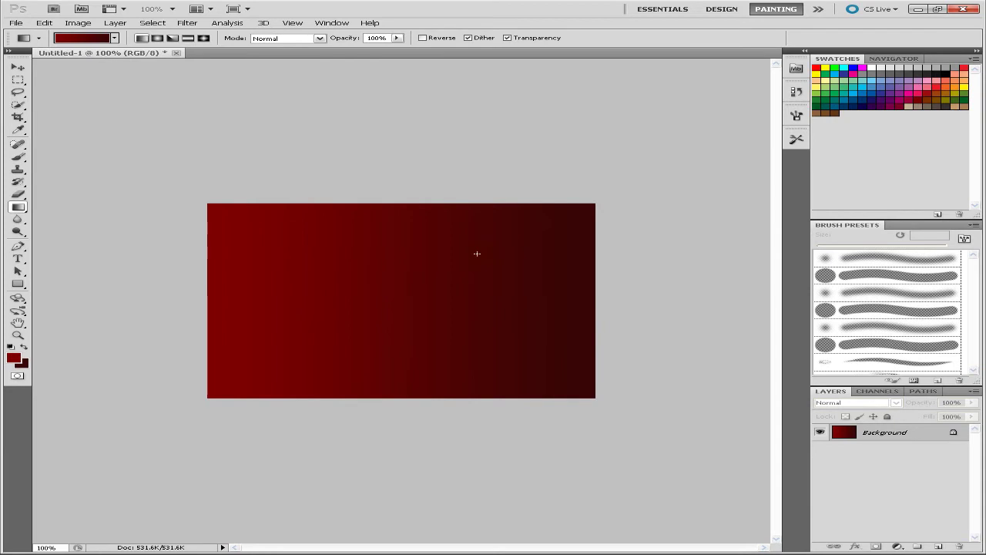
click(270, 22)
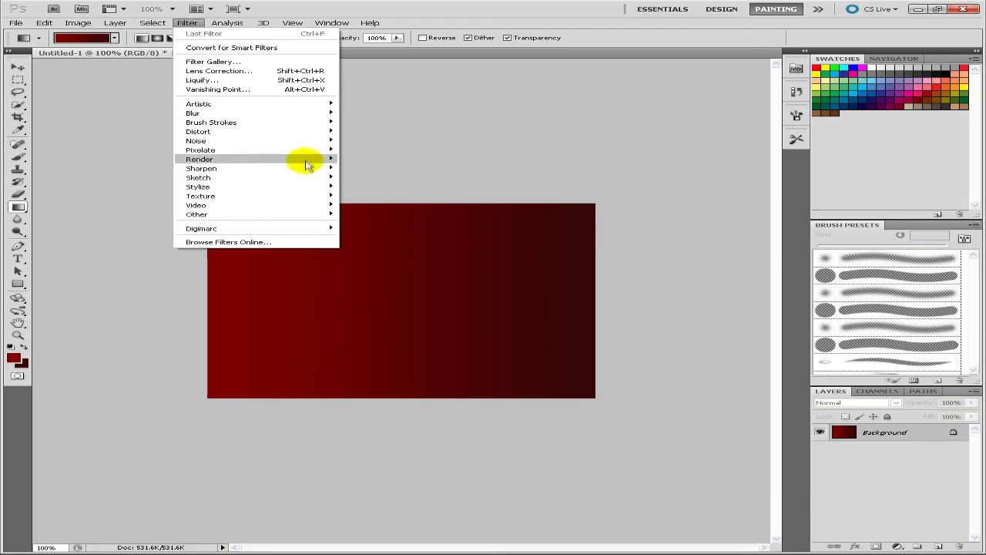
click(578, 128)
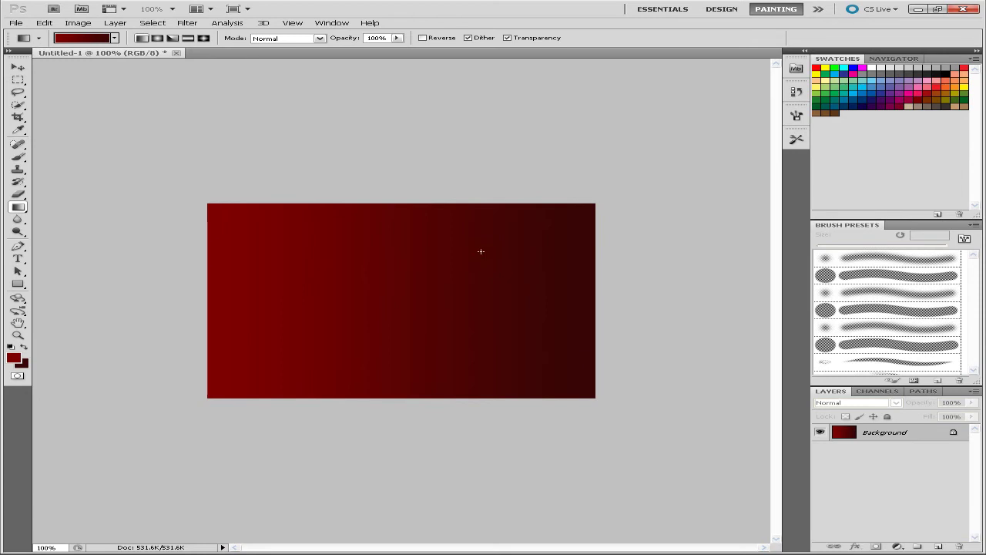
click(794, 143)
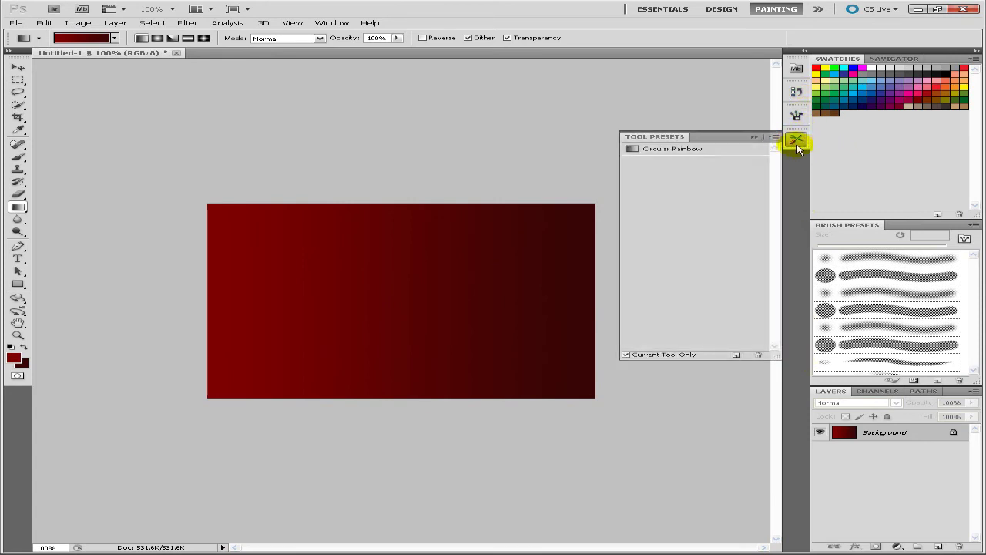
click(797, 143)
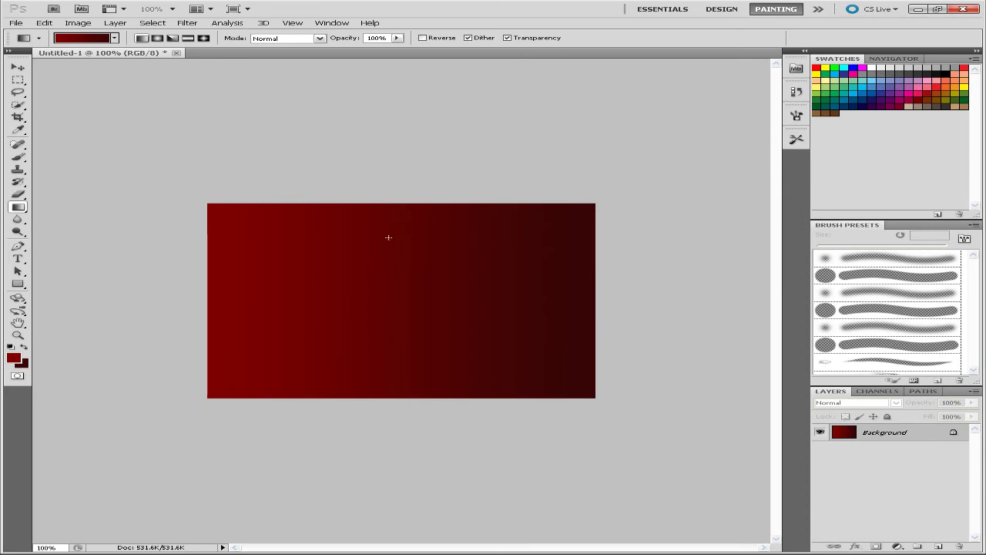